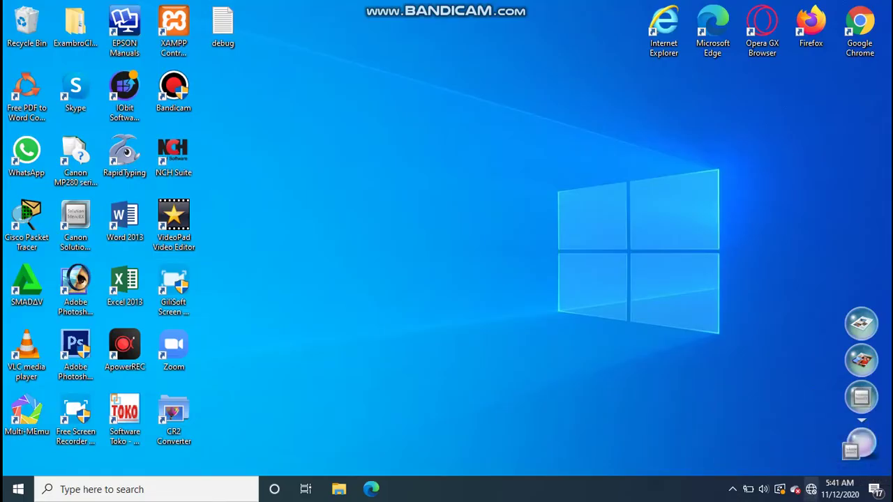
- Show the Windows network list with Network 4, TP-Link_AP_942E and KPN Tuwuh
{"action": "left_click", "coordinate": [813, 491]}
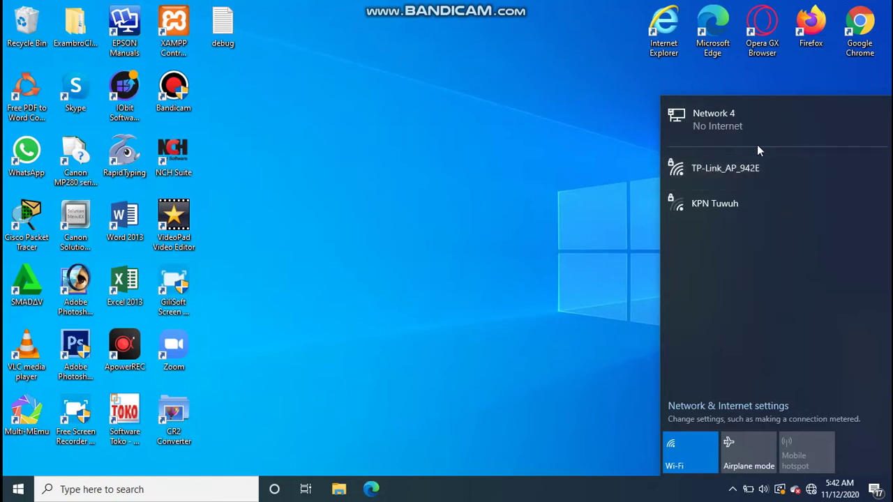
- Open and close the Network 4 settings, then select the Chrome and Bandicam desktop shortcuts
{"action": "left_click", "coordinate": [709, 112]}
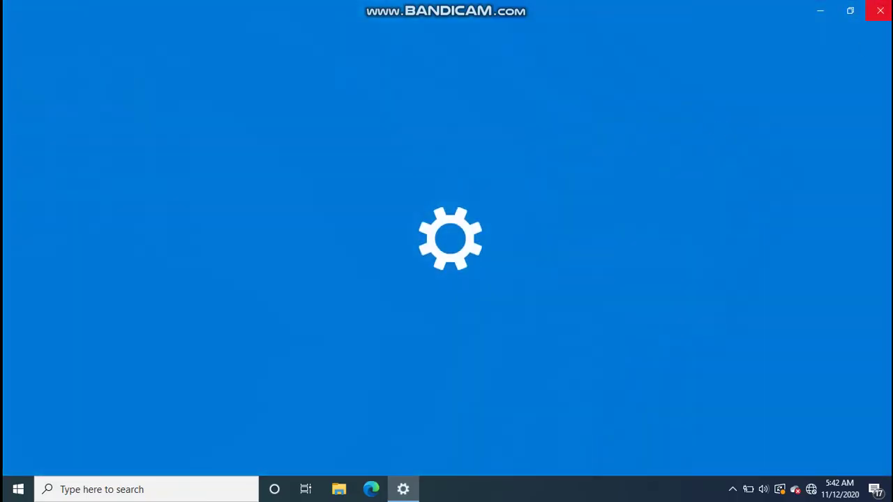
{"action": "left_click", "coordinate": [880, 10]}
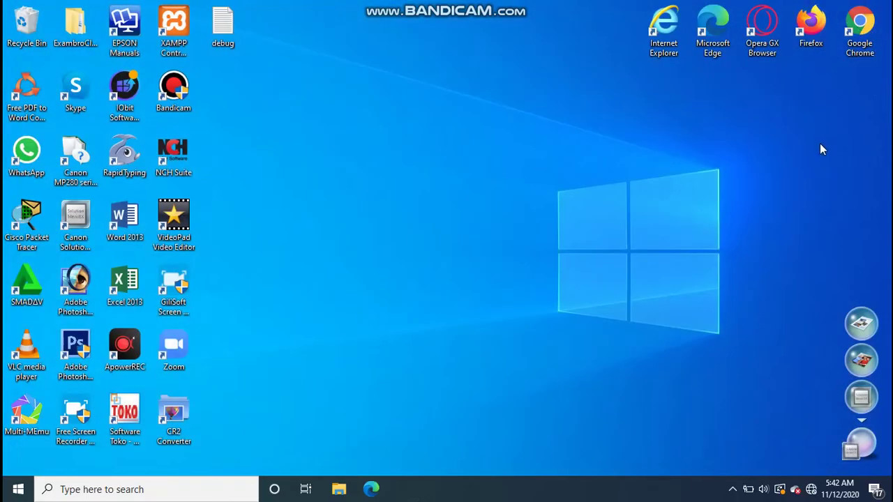
{"action": "left_click", "coordinate": [845, 48]}
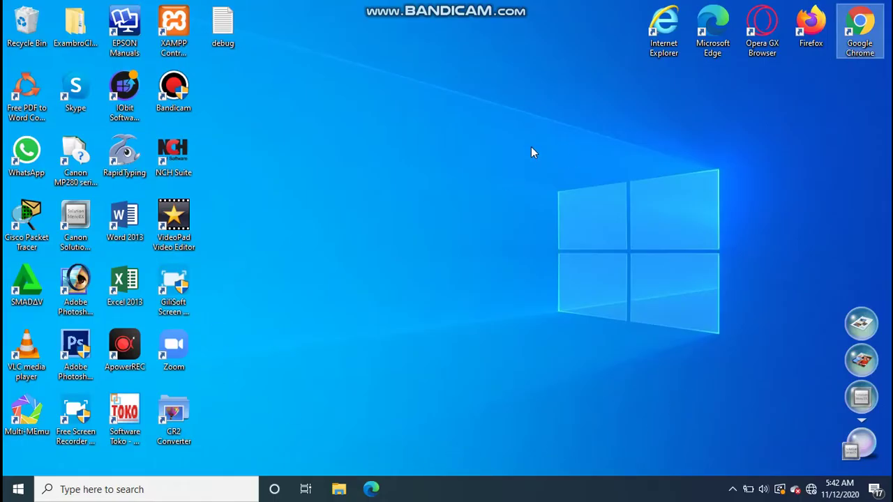
{"action": "left_click", "coordinate": [173, 94]}
- Launch Bandicam, then load tplinkap.net in Chrome to reach the access point login page
{"action": "double_click", "coordinate": [174, 94]}
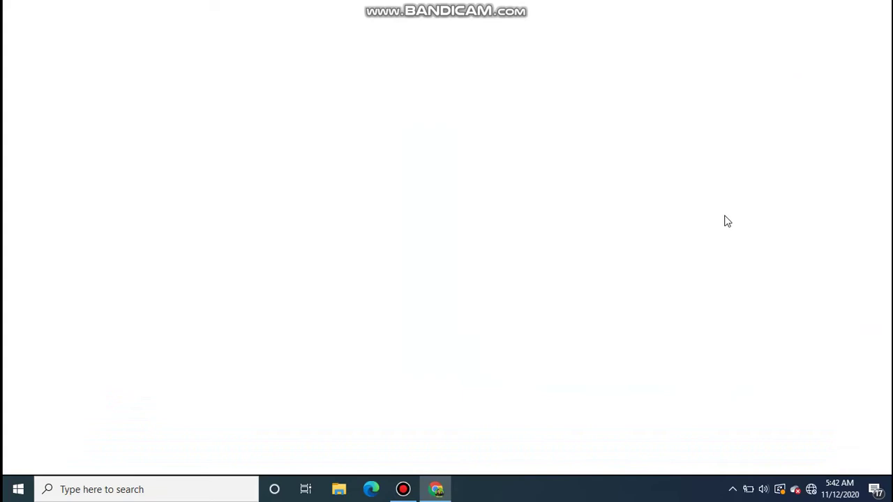
{"action": "left_click", "coordinate": [403, 489]}
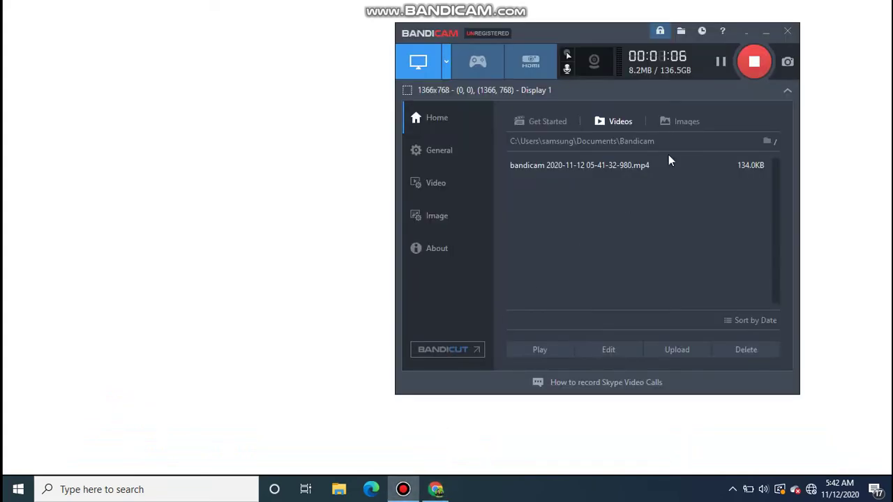
{"action": "left_click", "coordinate": [296, 194]}
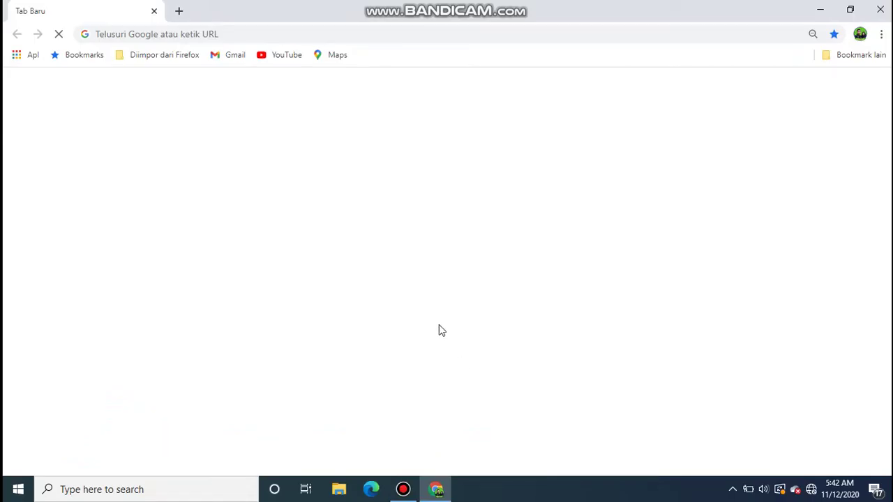
{"action": "left_click", "coordinate": [247, 33]}
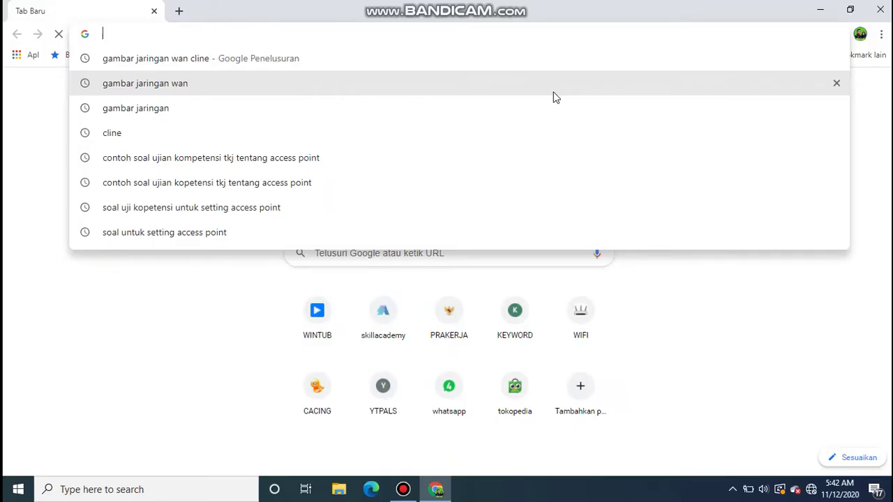
{"action": "type", "text": "tp"}
{"action": "key", "text": "Right"}
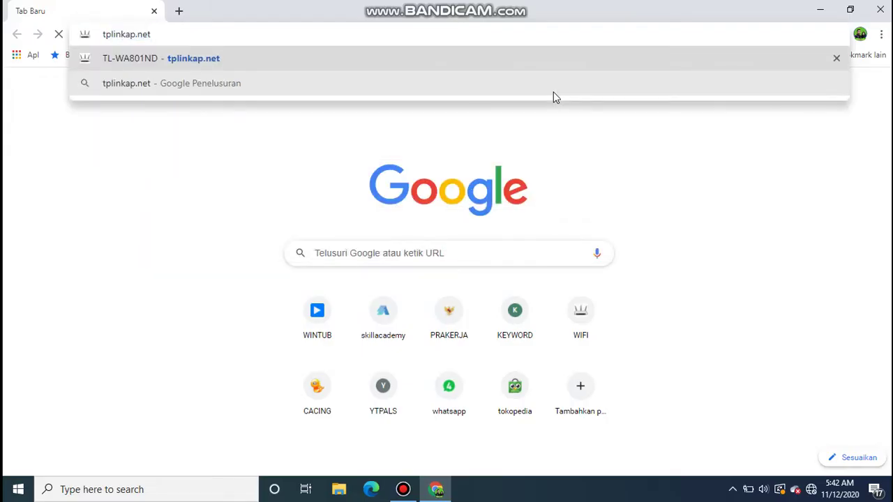
{"action": "key", "text": "Return"}
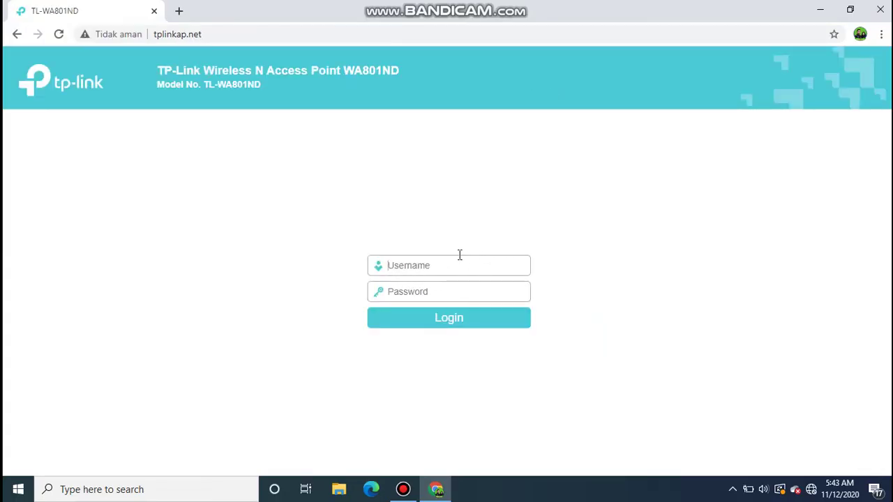
- Sign in to the access point with the admin username and password
{"action": "type", "text": "admin"}
{"action": "left_click", "coordinate": [447, 292]}
{"action": "type", "text": "a"}
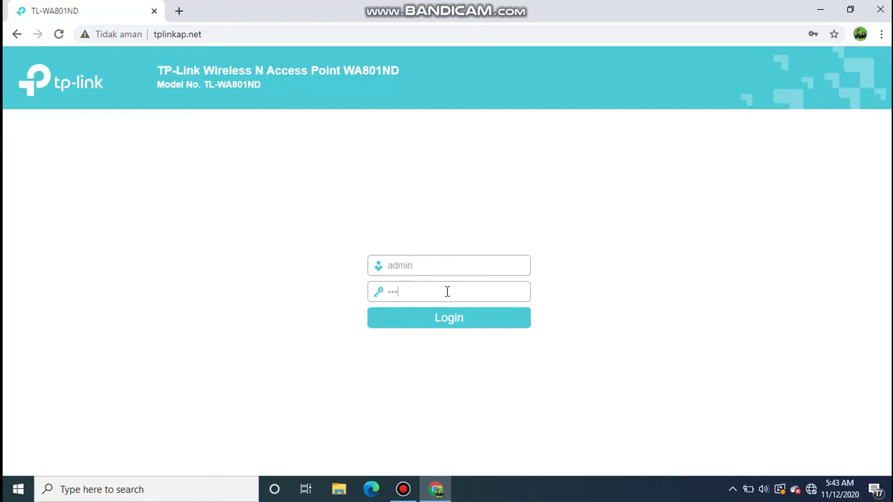
{"action": "left_click", "coordinate": [455, 318]}
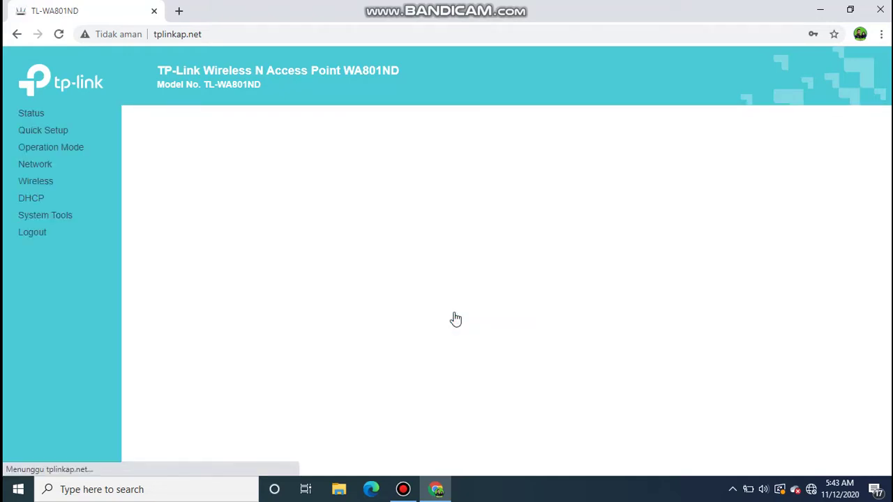
- Review the Status page showing SSID TP-Link_AP_942E and LAN IP 192.168.0.254, refreshing it
{"action": "left_click", "coordinate": [33, 114]}
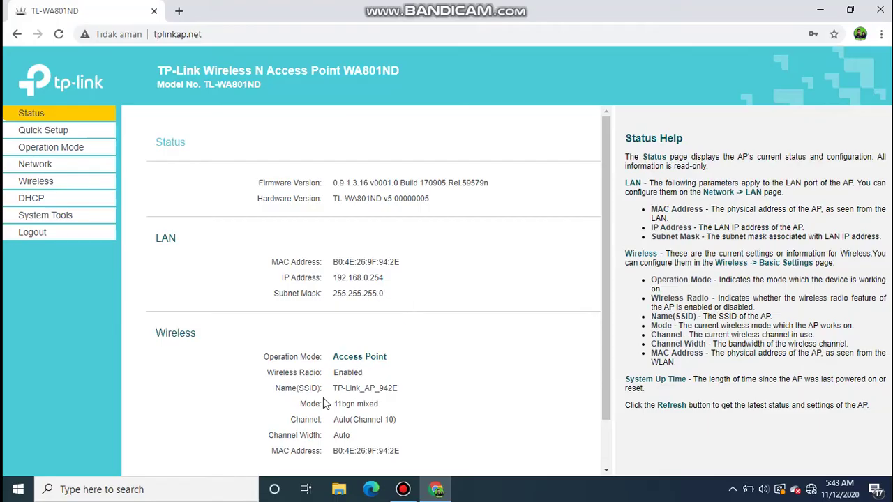
{"action": "left_click_drag", "start_coordinate": [334, 394], "coordinate": [402, 392]}
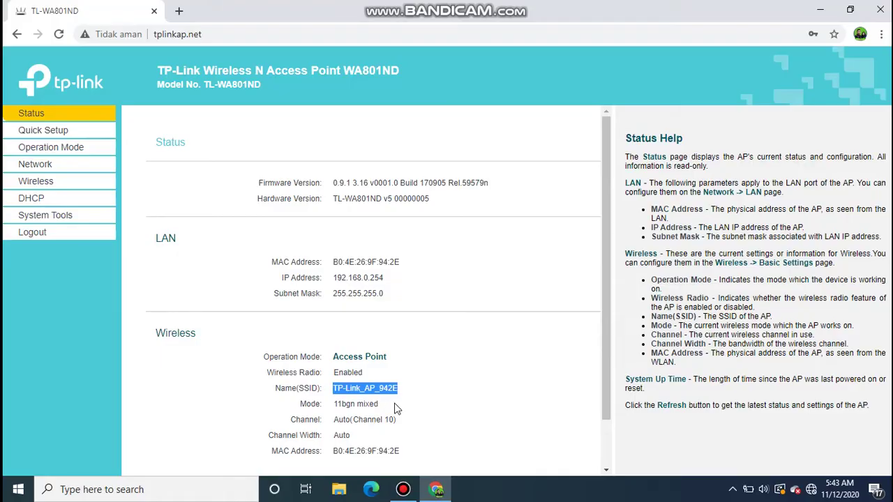
{"action": "scroll", "coordinate": [370, 368], "scroll_direction": "down", "scroll_amount": 1}
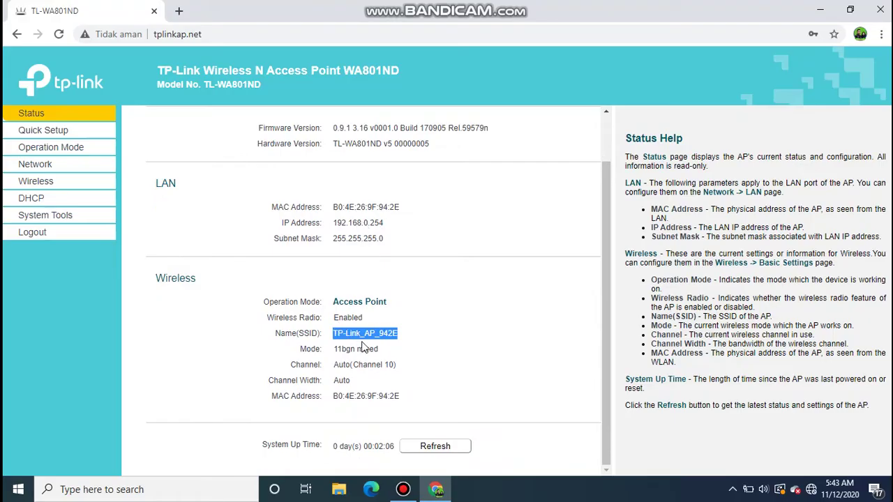
{"action": "left_click", "coordinate": [454, 444]}
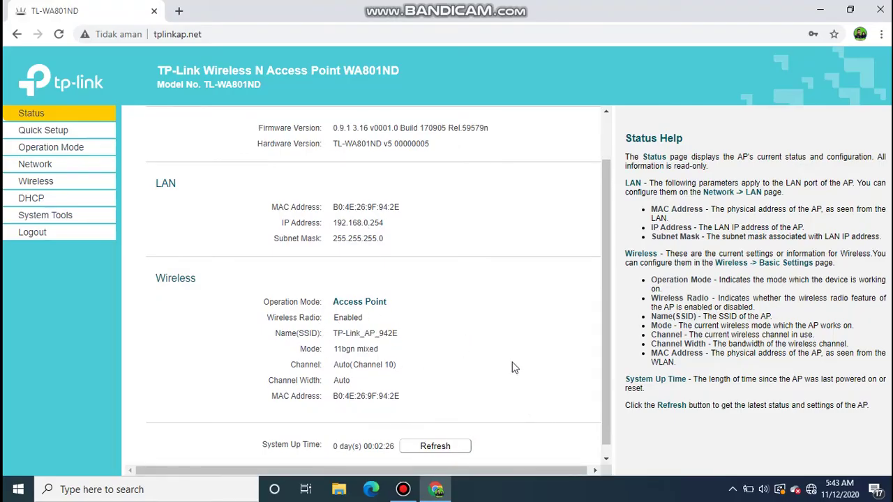
{"action": "left_click", "coordinate": [420, 441]}
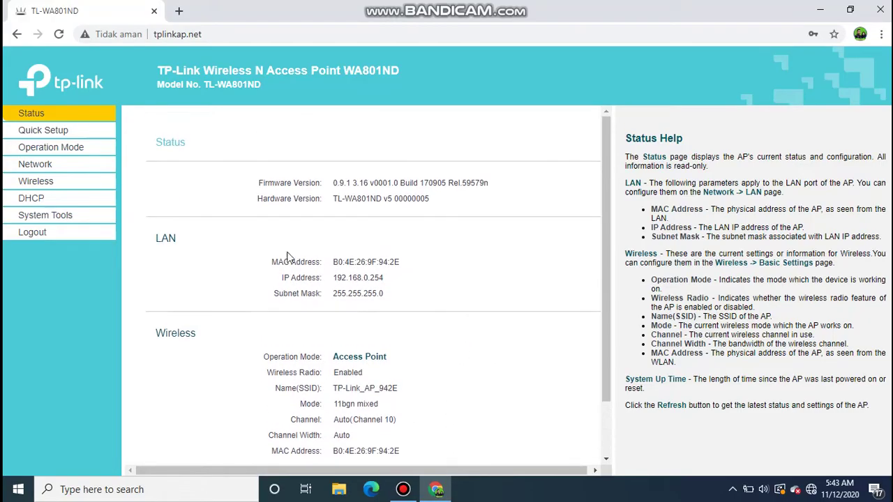
- Run Quick Setup without changing the login password, keeping Access Point operation mode
{"action": "left_click", "coordinate": [54, 137]}
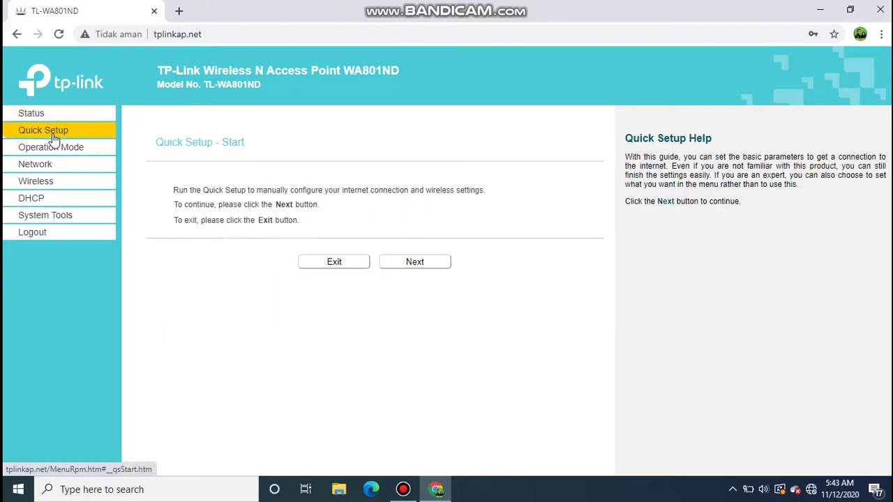
{"action": "left_click", "coordinate": [419, 262]}
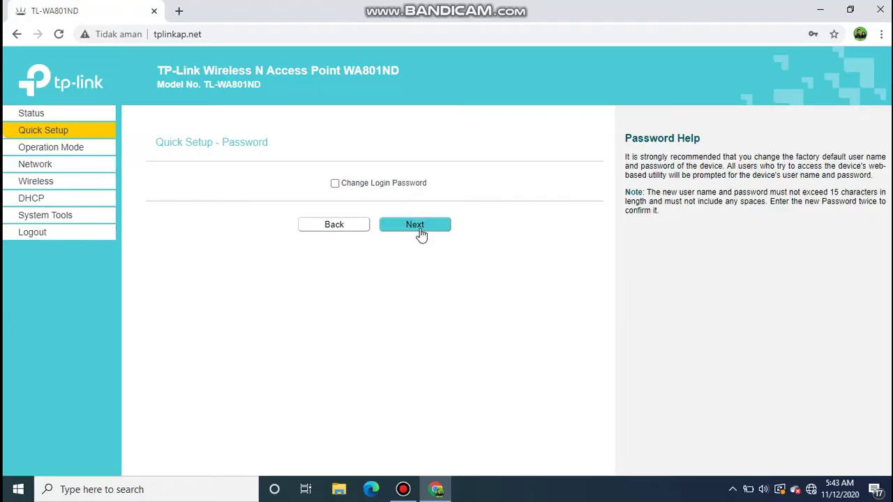
{"action": "left_click", "coordinate": [419, 230]}
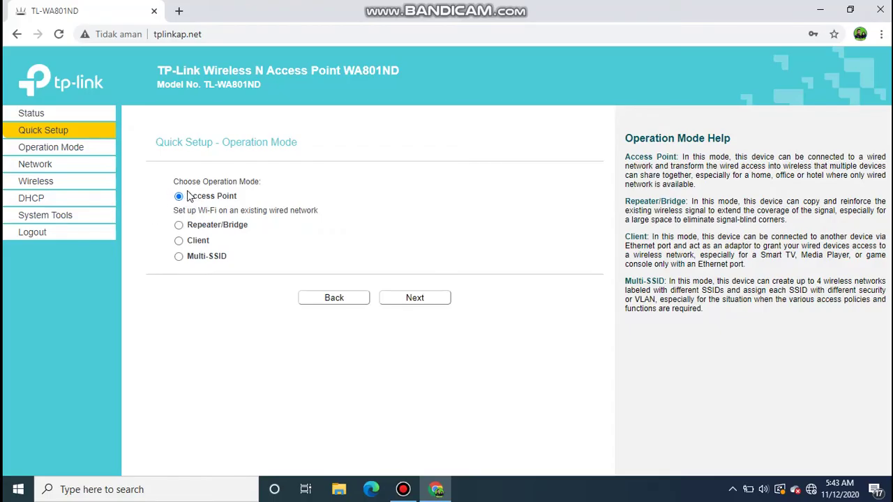
{"action": "left_click", "coordinate": [179, 225]}
{"action": "left_click", "coordinate": [178, 197]}
{"action": "left_click", "coordinate": [430, 306]}
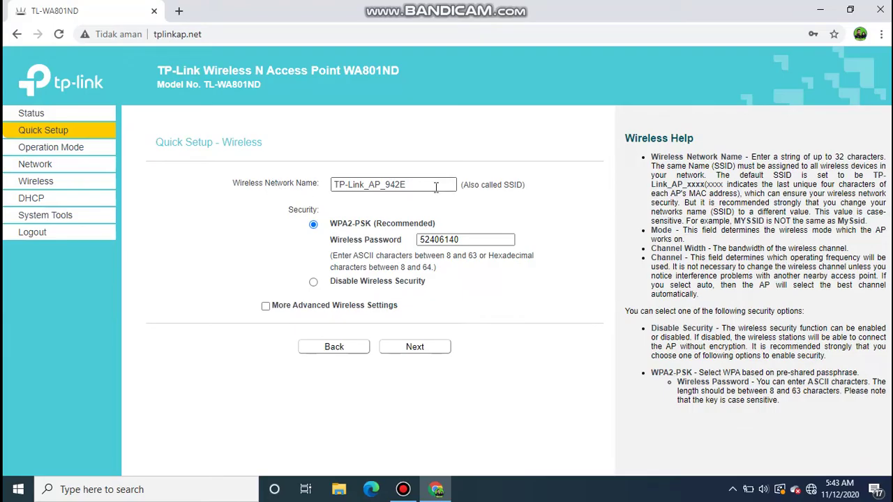
- Rename the wireless network from TP-Link_AP_942E to TIM TKJ SMK
{"action": "left_click", "coordinate": [410, 184]}
{"action": "left_click_drag", "start_coordinate": [410, 183], "coordinate": [279, 189]}
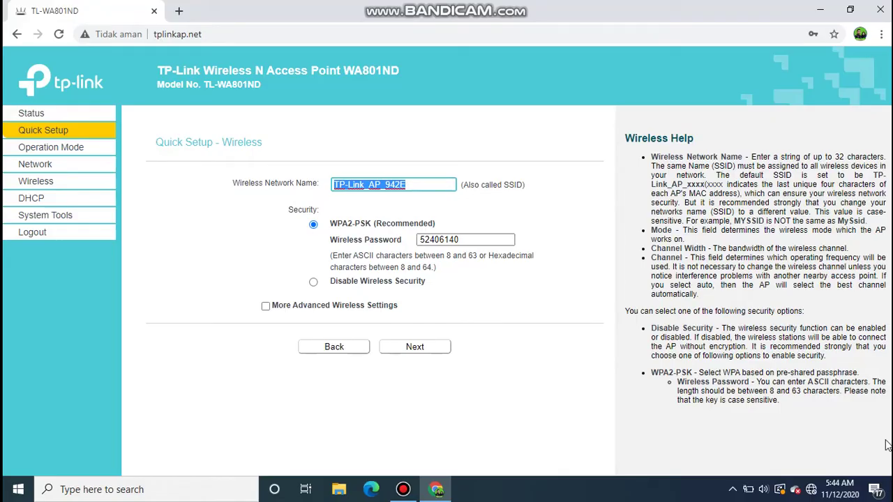
{"action": "type", "text": "tim"}
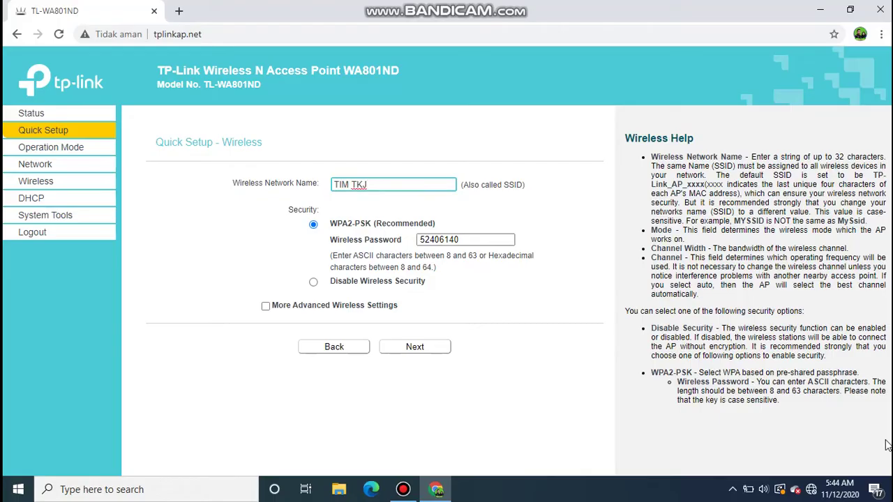
{"action": "type", "text": "SMK"}
- Set wireless security to WPA2-PSK with a new wireless password and continue
{"action": "left_click", "coordinate": [313, 282]}
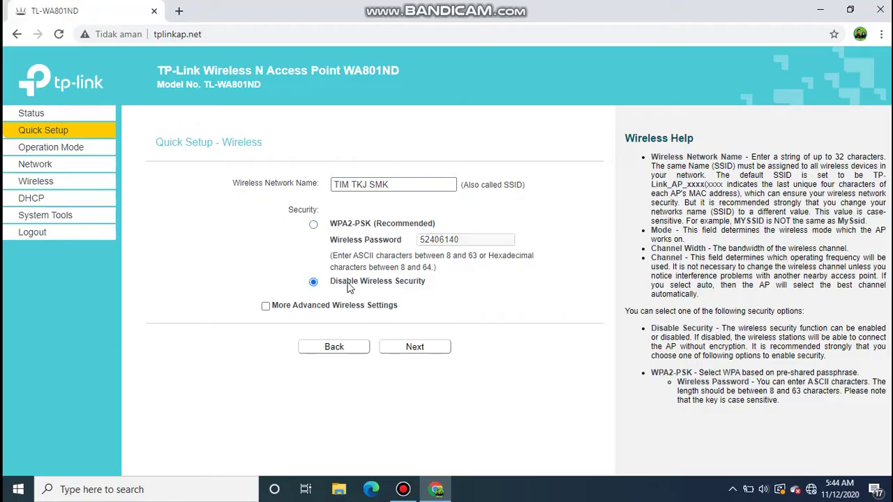
{"action": "left_click", "coordinate": [313, 224]}
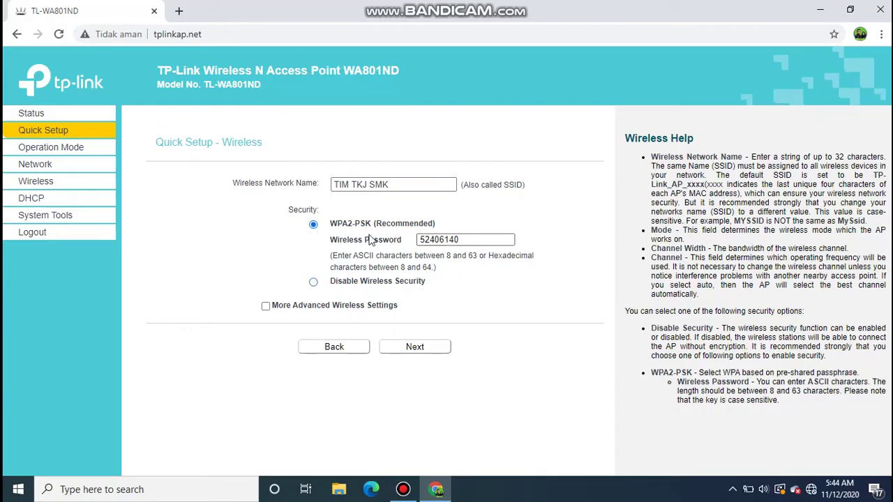
{"action": "left_click", "coordinate": [469, 238]}
{"action": "key", "text": "ctrl+a"}
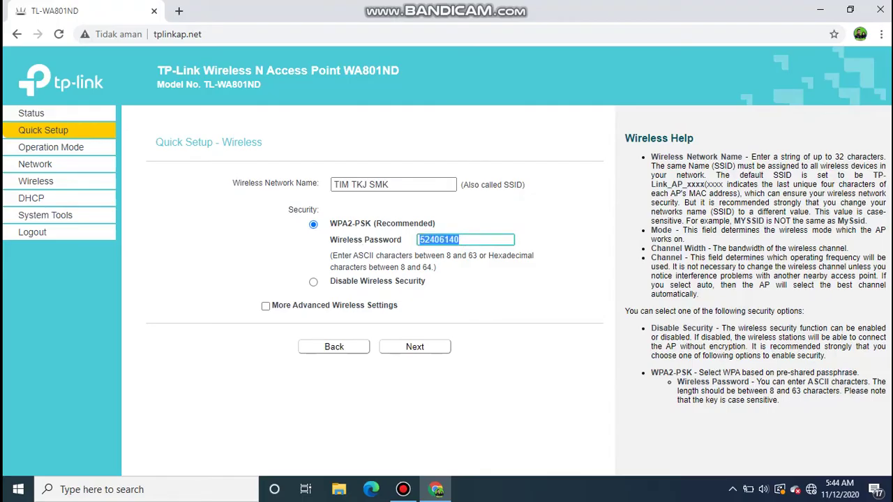
{"action": "left_click", "coordinate": [433, 354]}
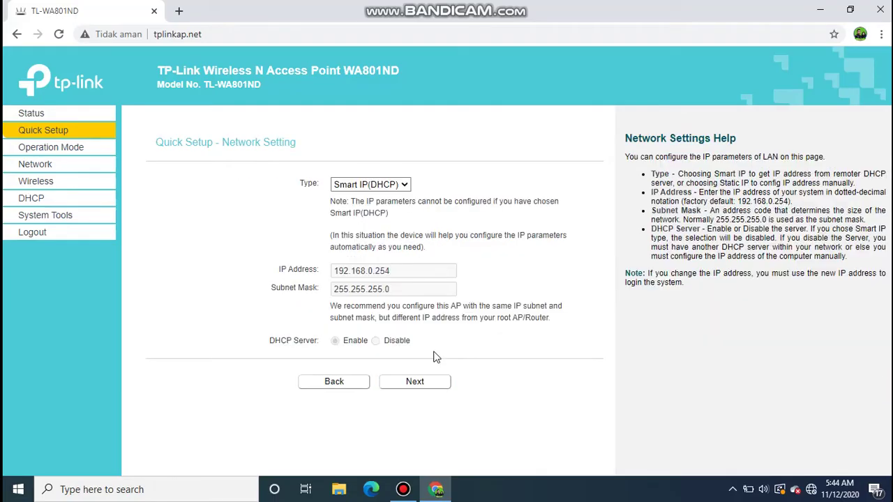
- Switch the LAN type to Static IP with address 192.168.1.10 and review the summary
{"action": "left_click", "coordinate": [391, 188]}
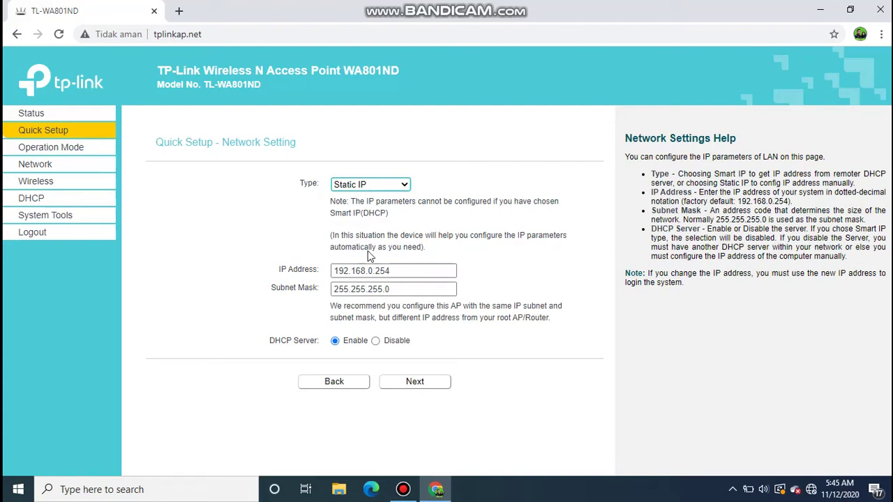
{"action": "left_click", "coordinate": [400, 272]}
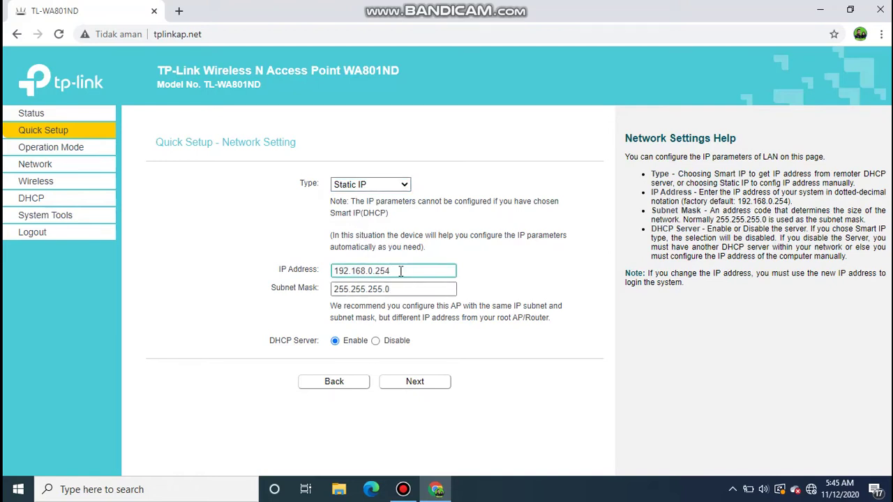
{"action": "key", "text": "BackSpace"}
{"action": "key", "text": "BackSpace"}
{"action": "key", "text": "BackSpace"}
{"action": "key", "text": "BackSpace"}
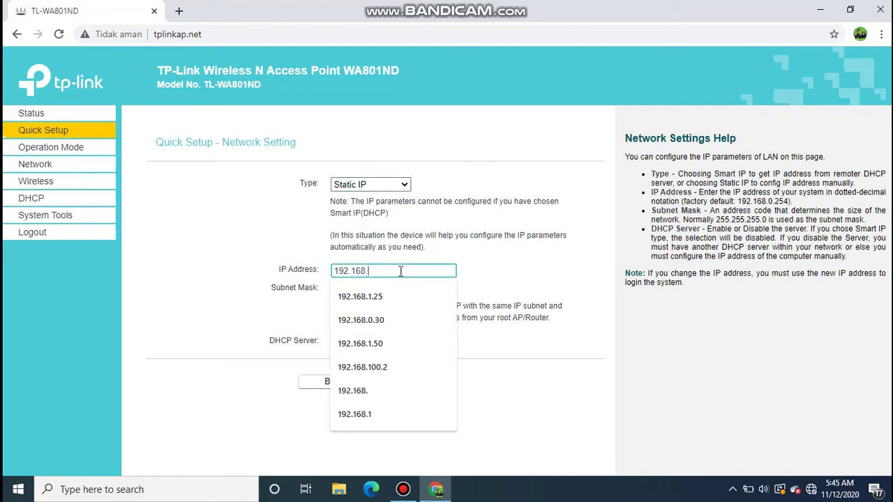
{"action": "type", "text": "100.1"}
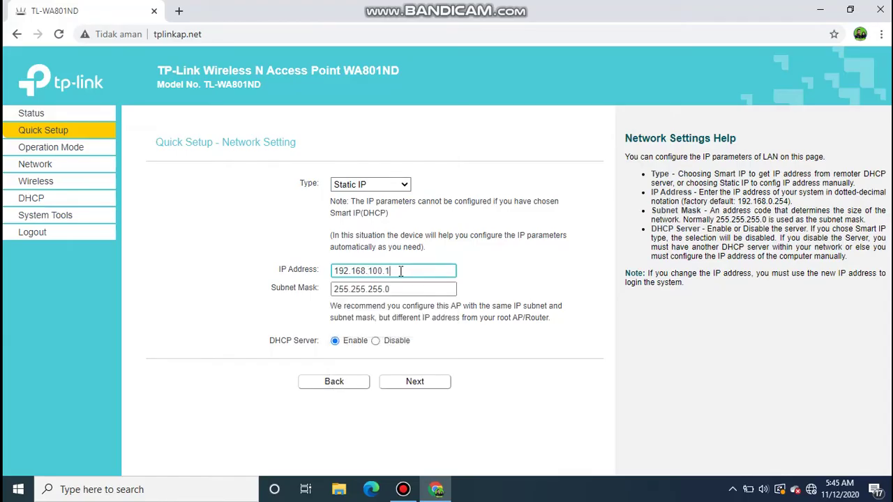
{"action": "key", "text": "BackSpace"}
{"action": "type", "text": "1"}
{"action": "left_click", "coordinate": [382, 272]}
{"action": "key", "text": "BackSpace"}
{"action": "key", "text": "BackSpace"}
{"action": "left_click", "coordinate": [414, 382]}
{"action": "scroll", "coordinate": [438, 323], "scroll_direction": "down", "scroll_amount": 1}
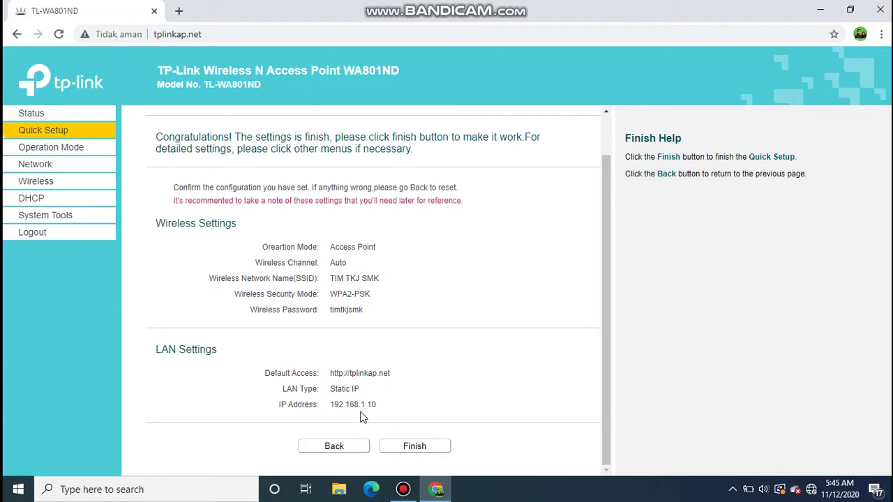
- Finish Quick Setup so the access point reboots, then check for the TIM TKJ SMK network
{"action": "left_click", "coordinate": [416, 448]}
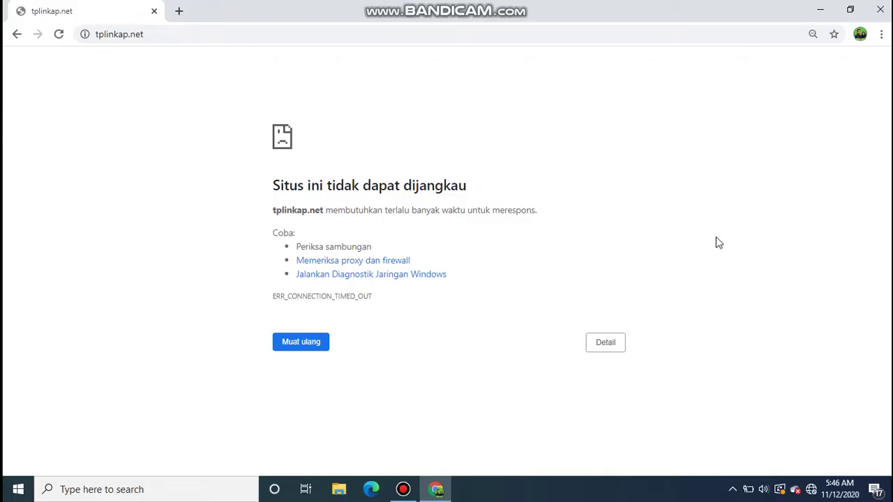
{"action": "left_click", "coordinate": [812, 492]}
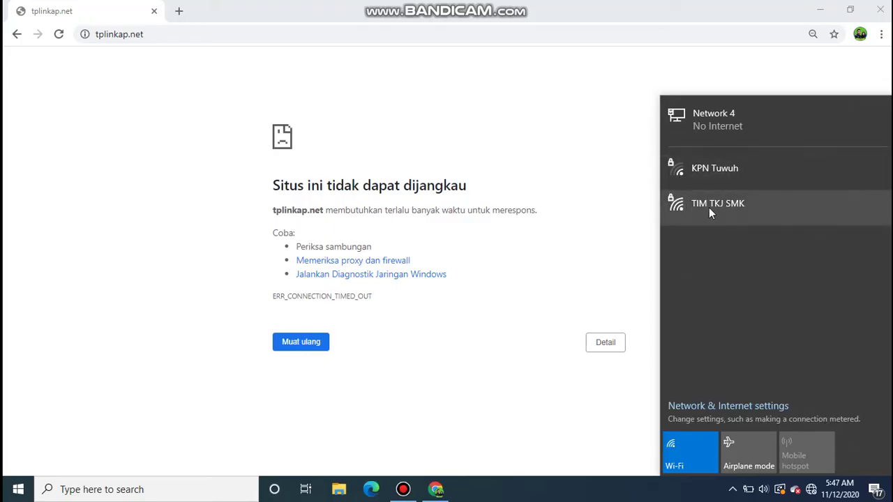
- Dismiss the network list, retry tplinkap.net (still timing out), and open a new tab
{"action": "left_click", "coordinate": [149, 94]}
{"action": "left_click", "coordinate": [60, 41]}
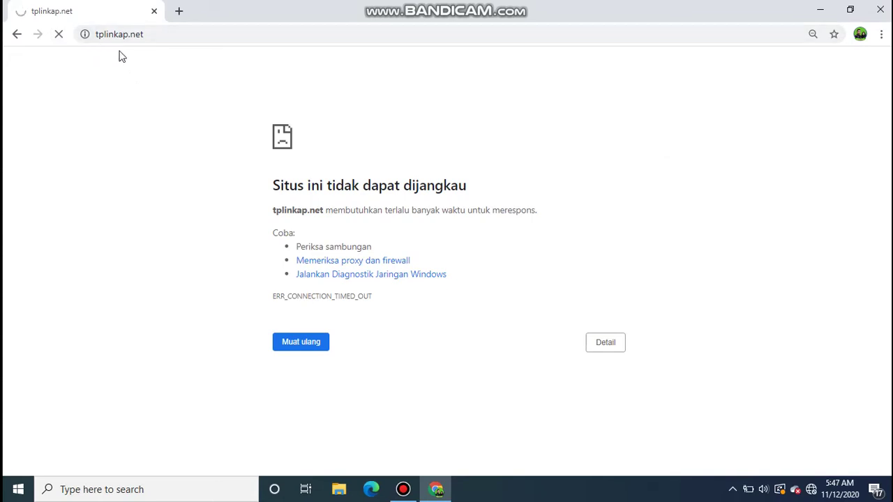
{"action": "left_click", "coordinate": [181, 13]}
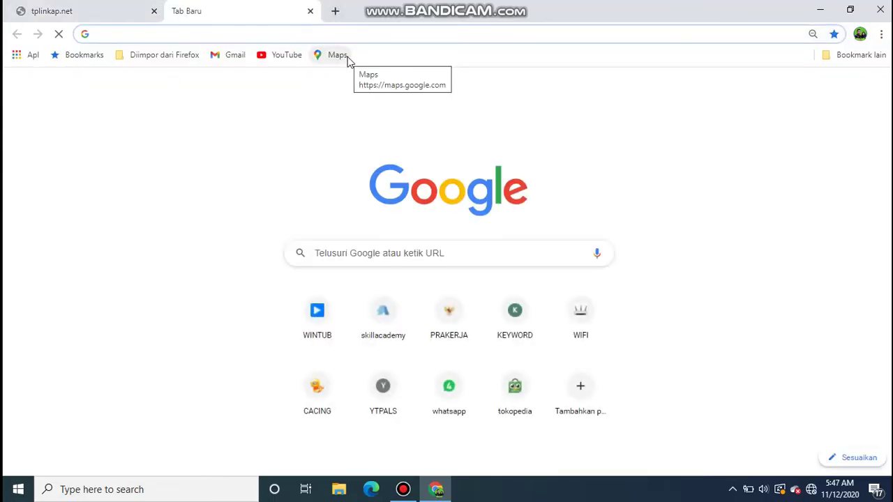
- Load 192.168.1.10 in the new tab to reach the access point login page
{"action": "type", "text": "192.168.1.2"}
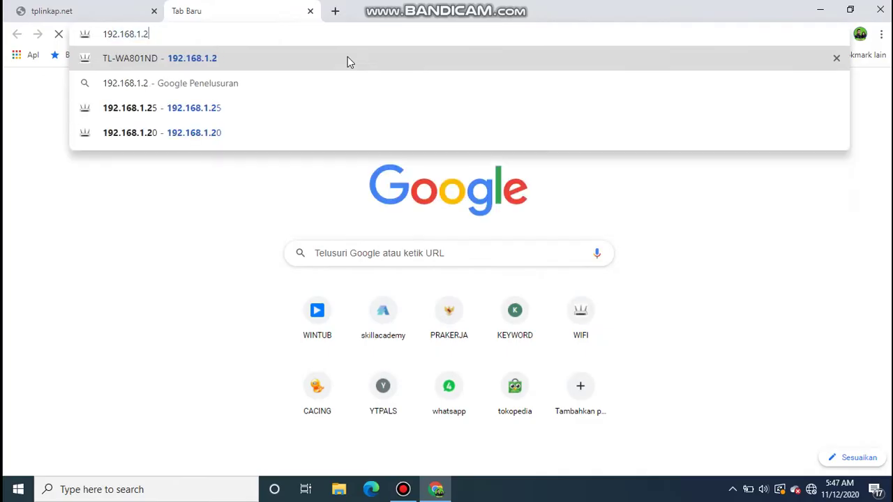
{"action": "key", "text": "BackSpace"}
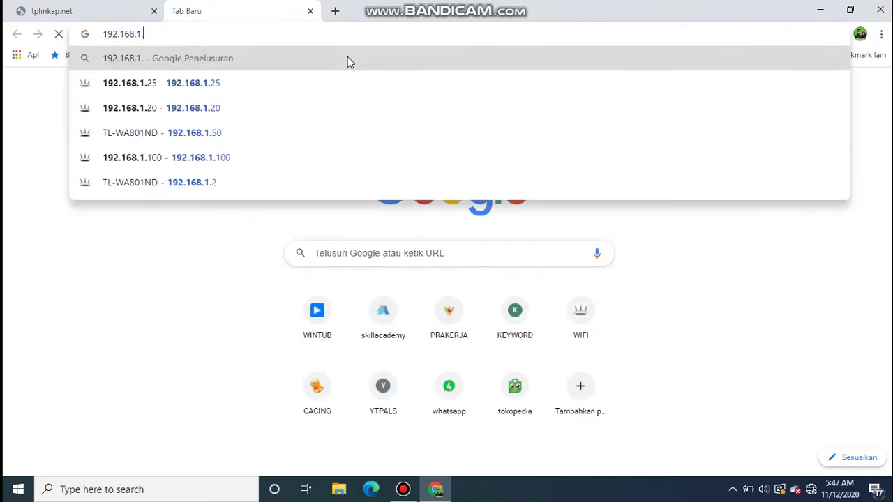
{"action": "type", "text": "10"}
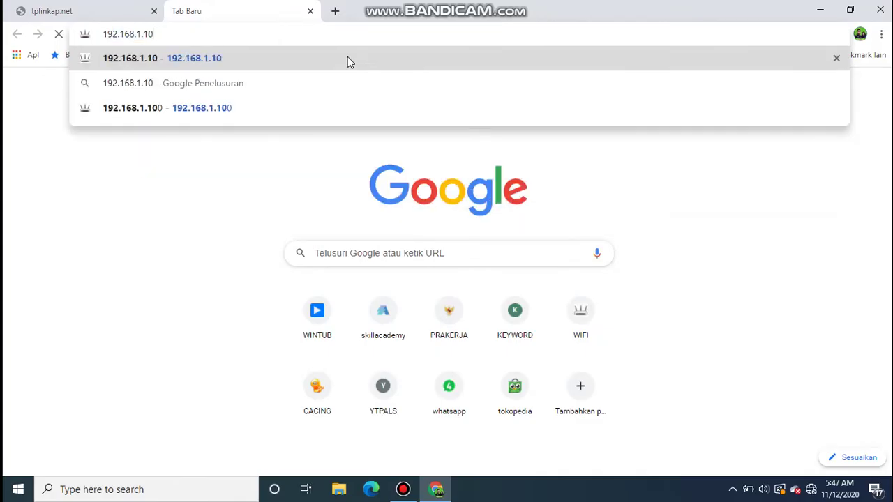
{"action": "key", "text": "Return"}
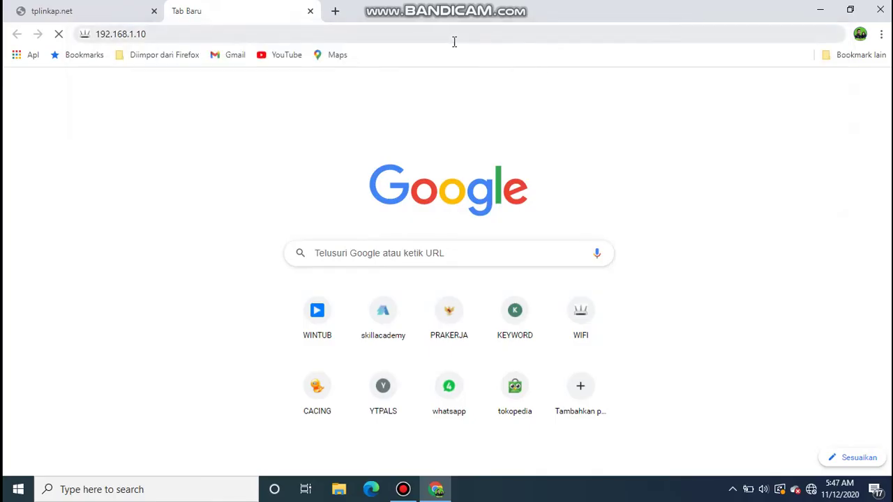
{"action": "left_click", "coordinate": [443, 40]}
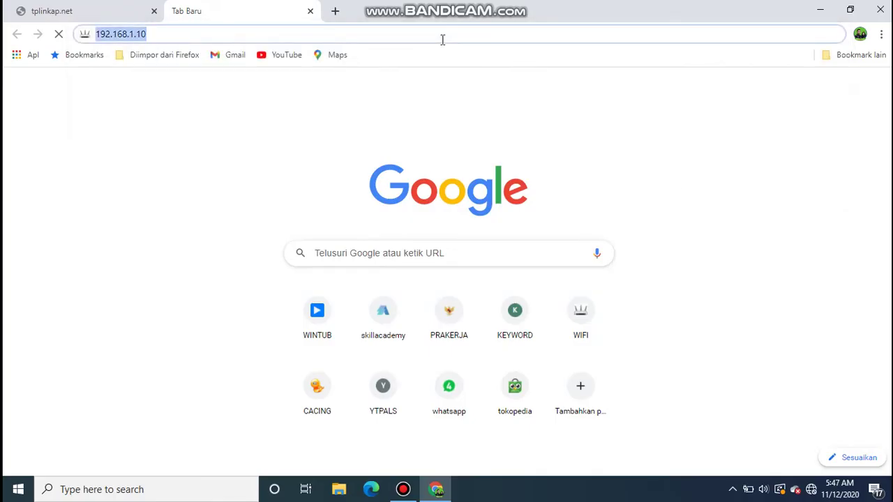
{"action": "key", "text": "Return"}
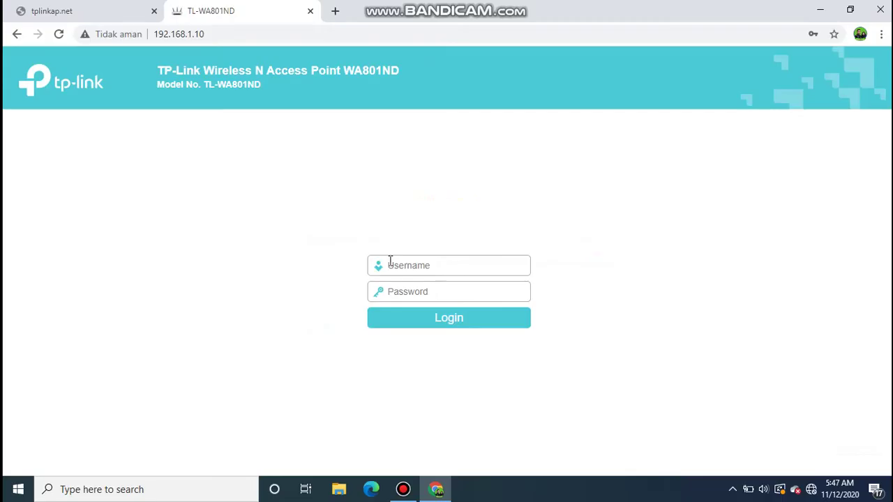
{"action": "left_click", "coordinate": [214, 33]}
{"action": "left_click", "coordinate": [469, 143]}
{"action": "mouse_move", "coordinate": [816, 476]}
- Select the TIM TKJ SMK Wi-Fi network, connect, and begin entering its security key
{"action": "left_click", "coordinate": [810, 490]}
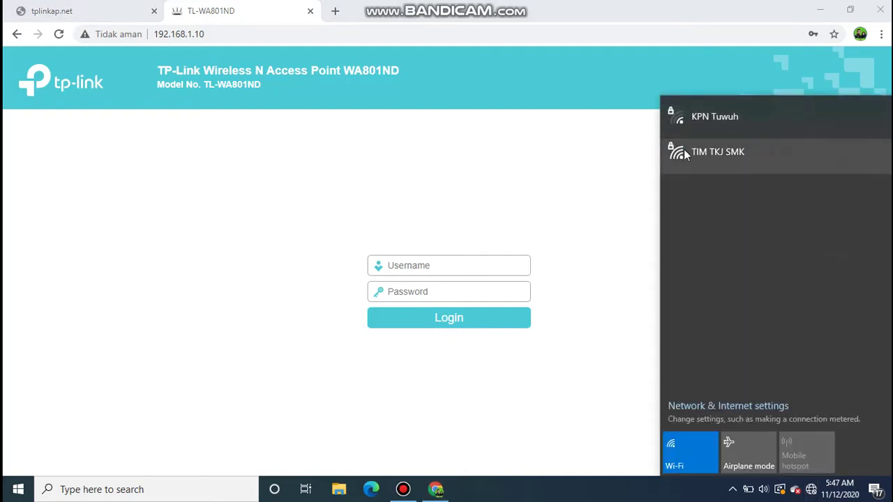
{"action": "left_click", "coordinate": [711, 154]}
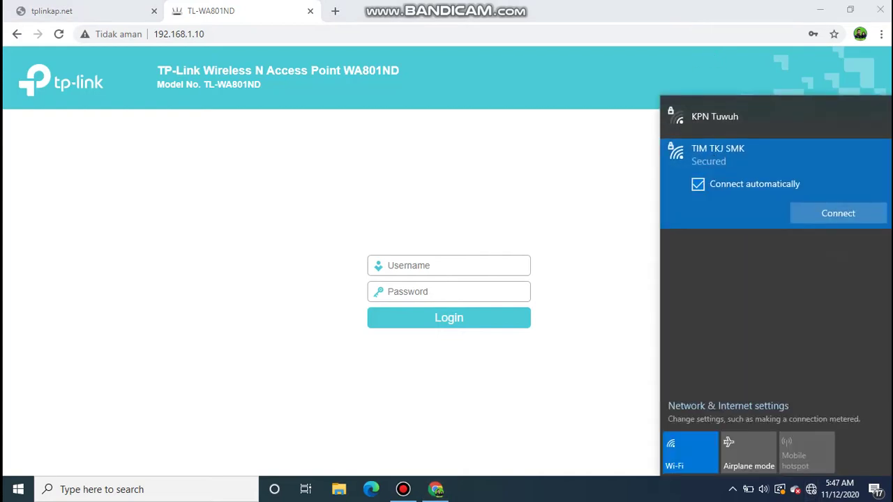
{"action": "left_click", "coordinate": [815, 223]}
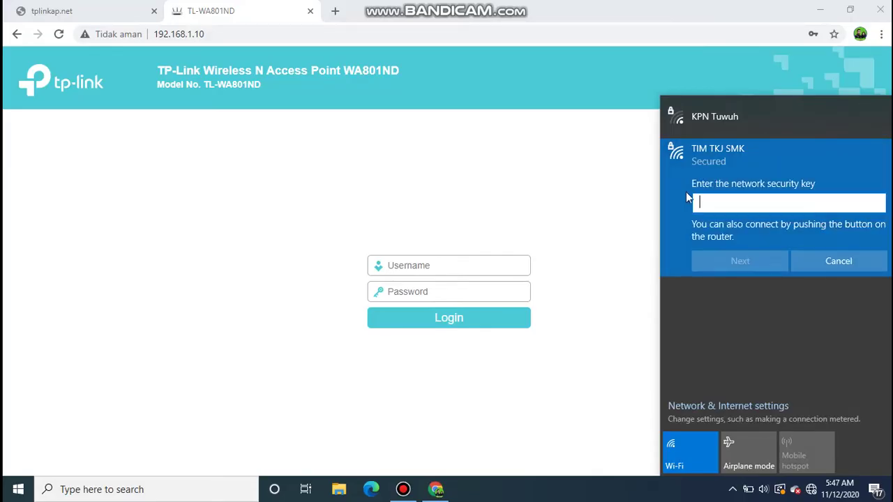
{"action": "type", "text": "s"}
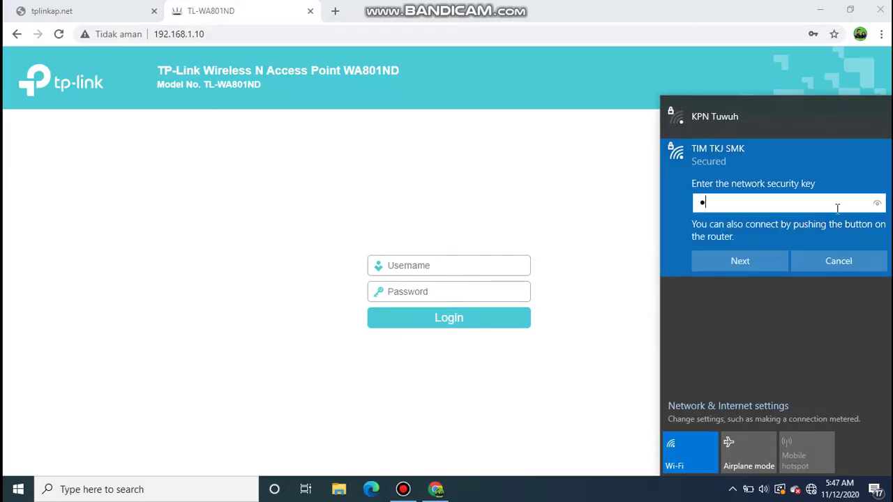